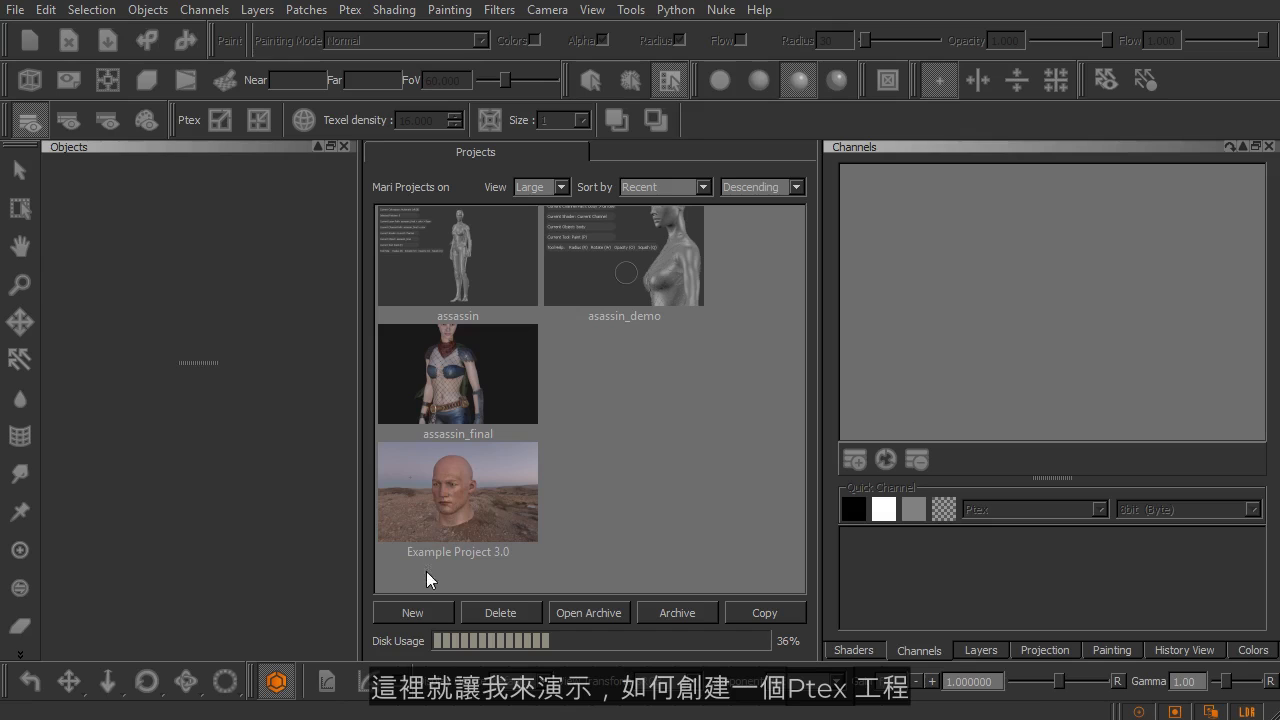
- Start a new project named assassin_ptex and load body.obj from the Geometry folder as its mesh
left_click(419, 610)
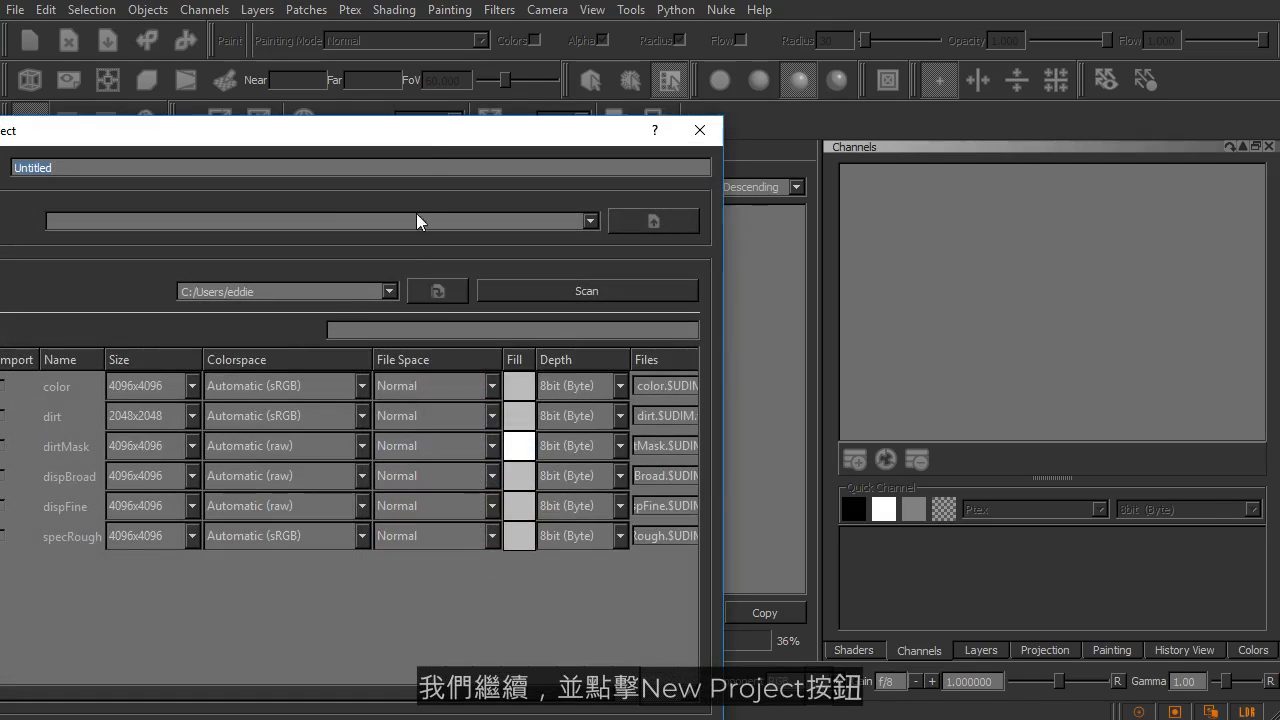
left_click_drag(405, 144, 630, 48)
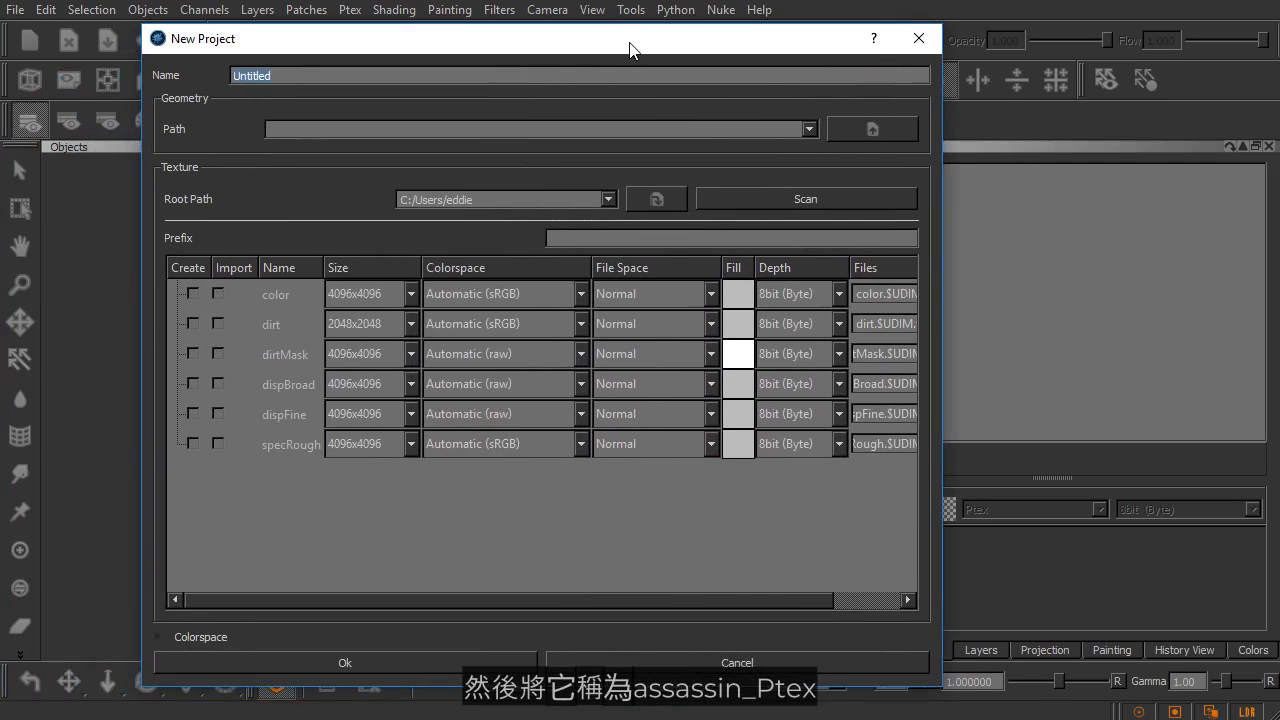
type("assassin_ptex")
left_click(844, 130)
left_click_drag(829, 149, 800, 195)
left_click(596, 298)
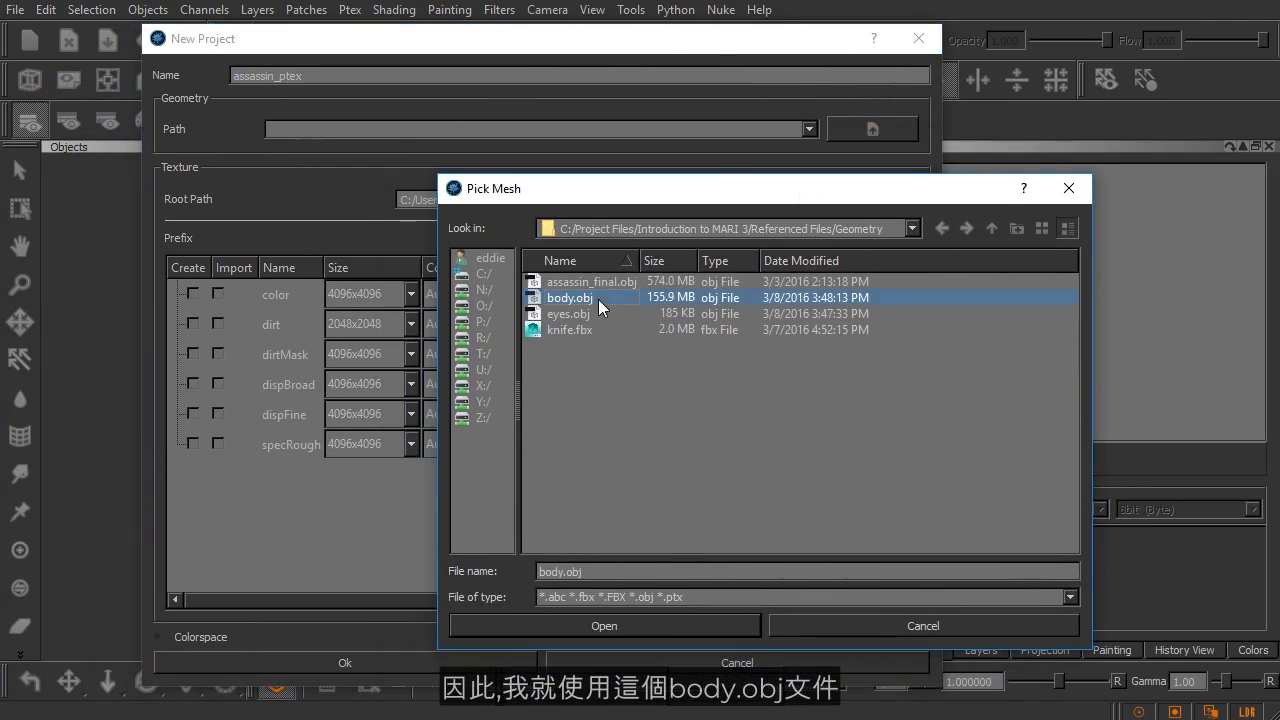
left_click(626, 626)
- Set the mesh's mapping scheme to Force Ptex and create the project
left_click_drag(457, 50, 487, 57)
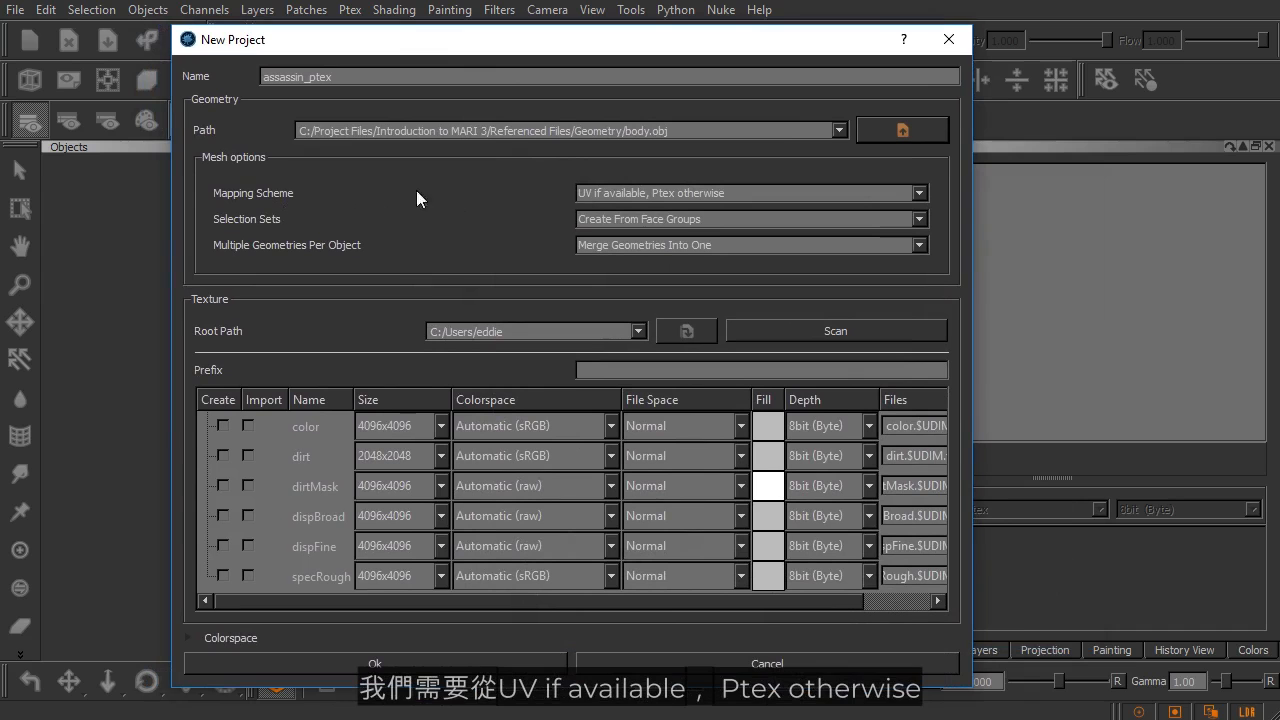
left_click(579, 194)
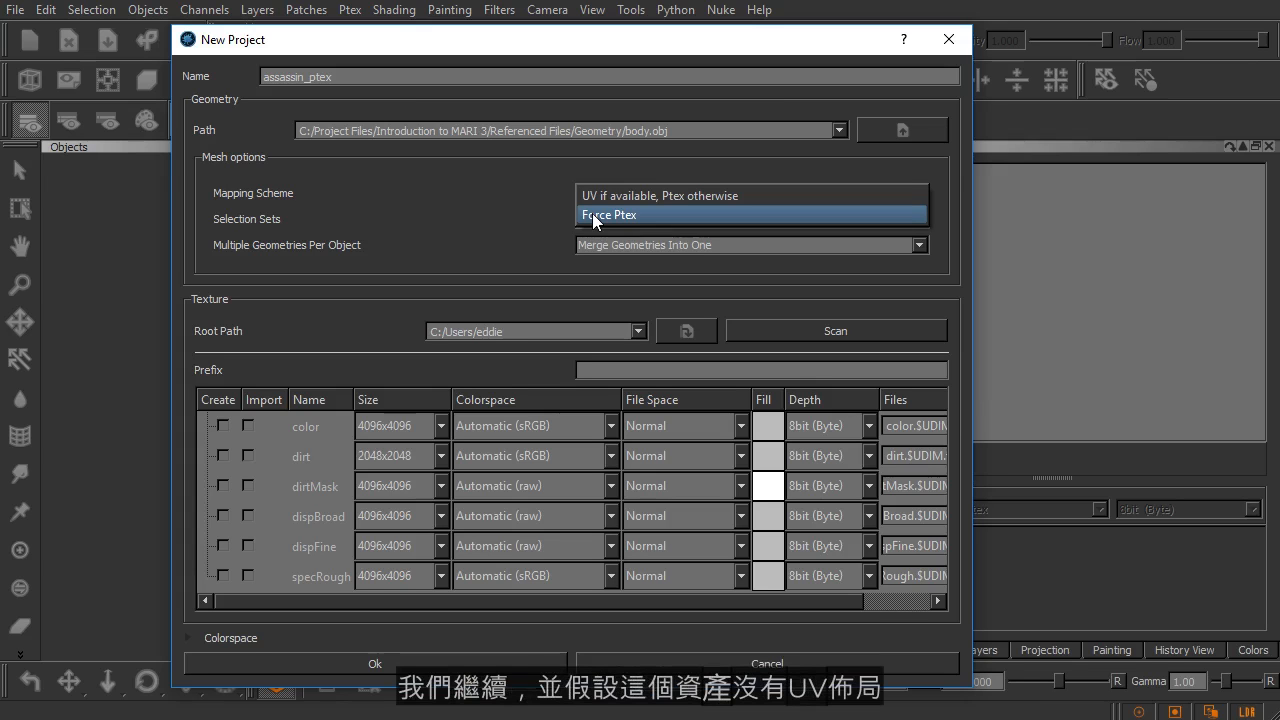
left_click(593, 215)
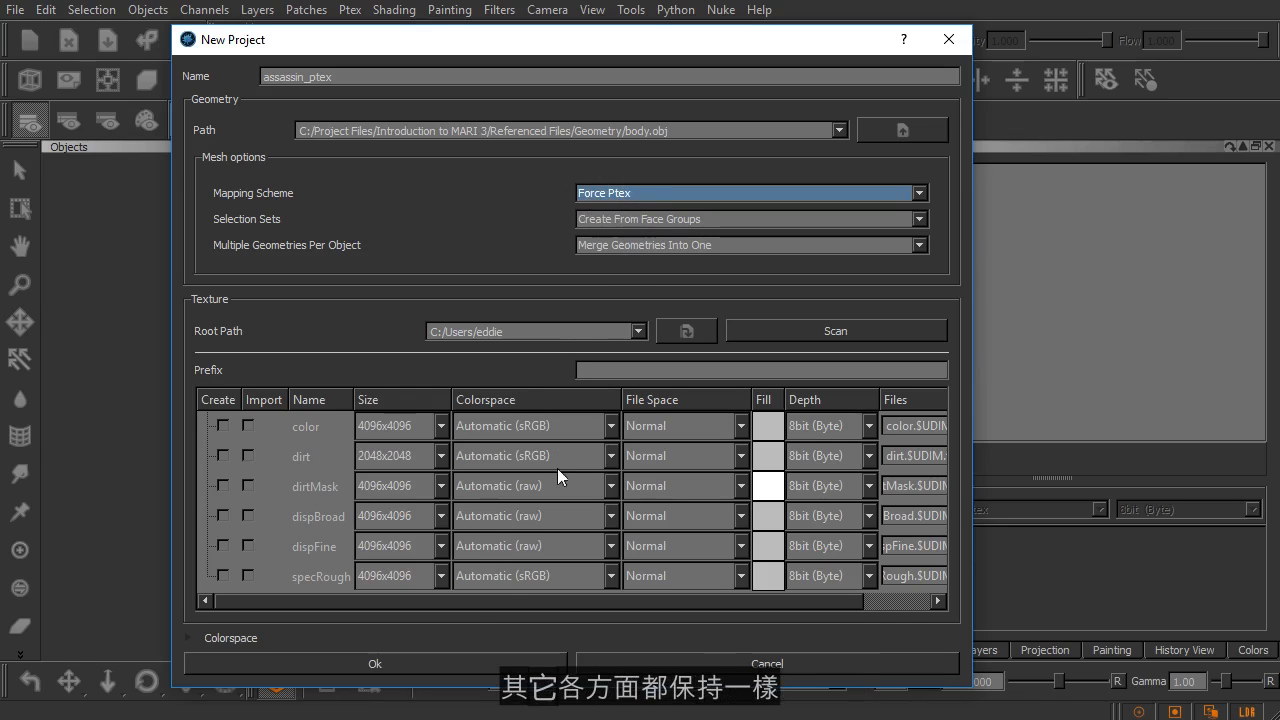
left_click(469, 663)
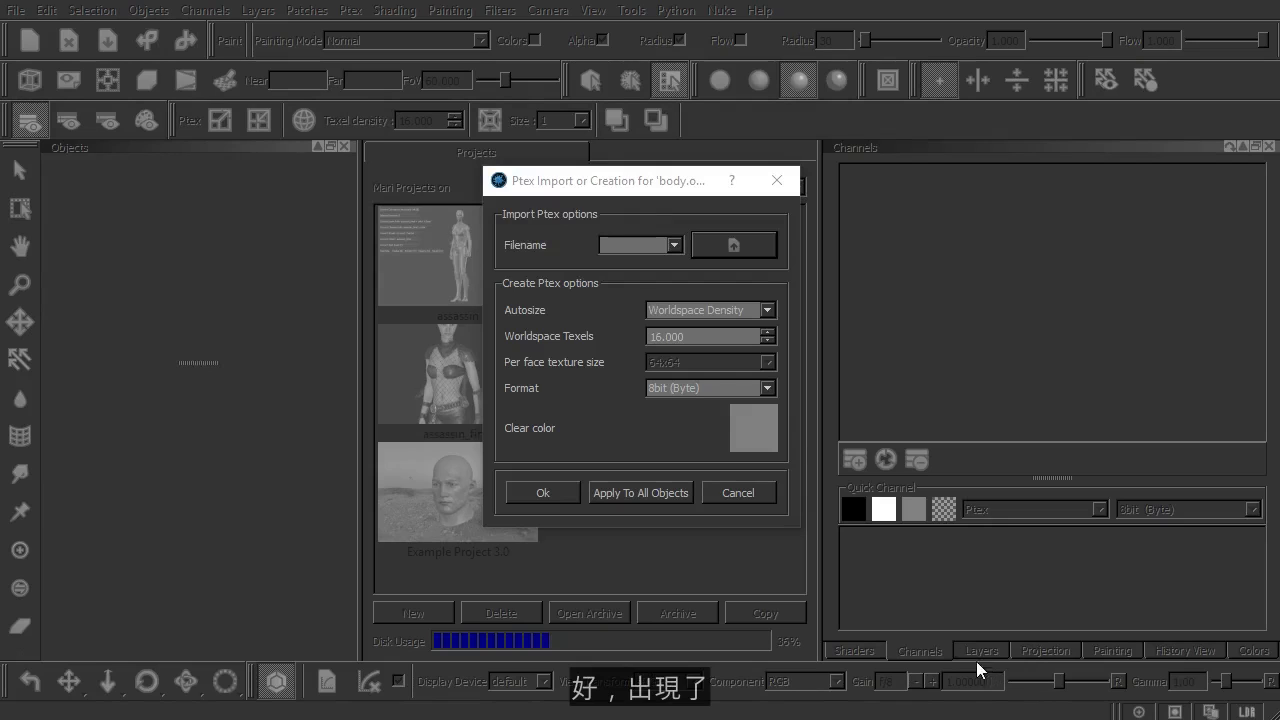
left_click_drag(645, 187, 575, 186)
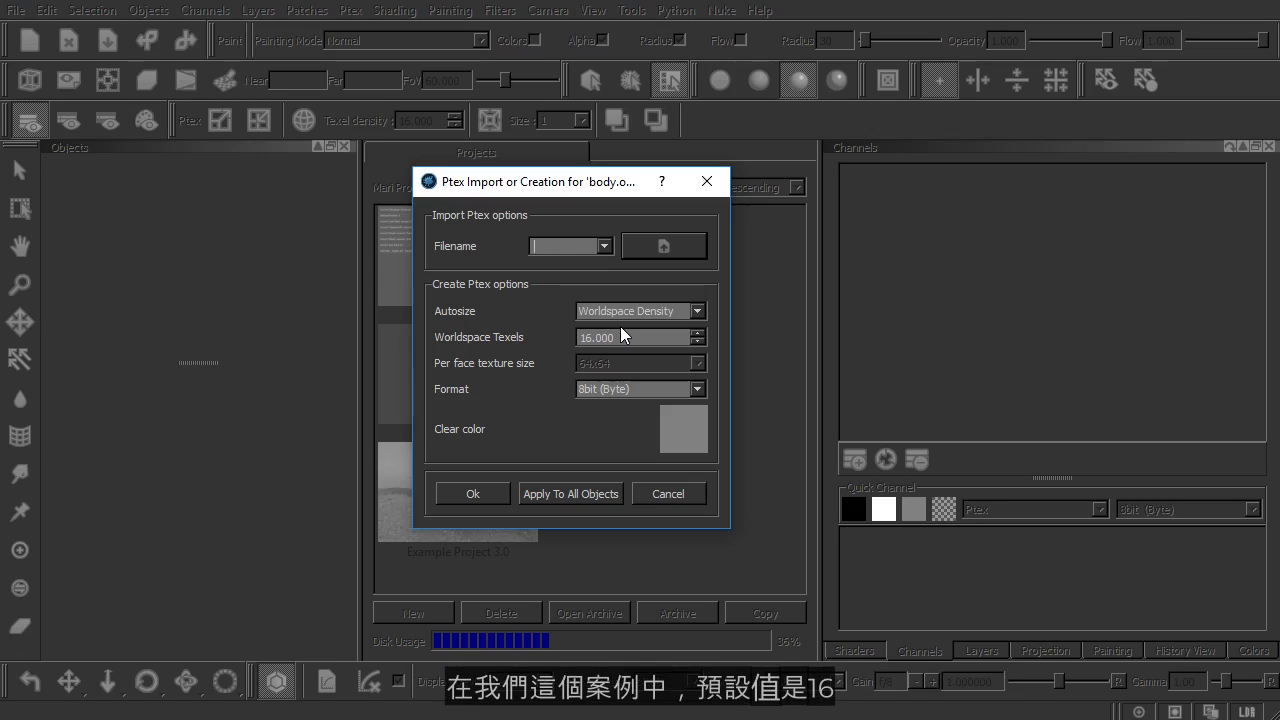
left_click_drag(620, 337, 563, 340)
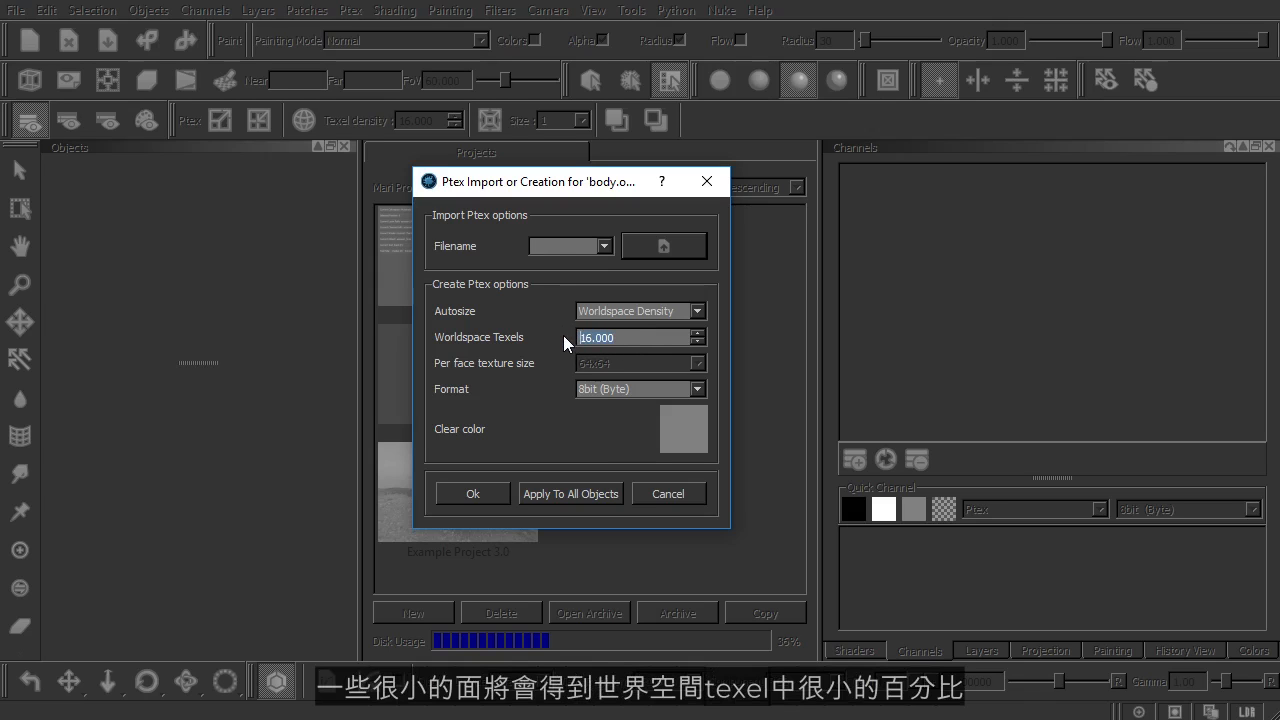
key("BackSpace")
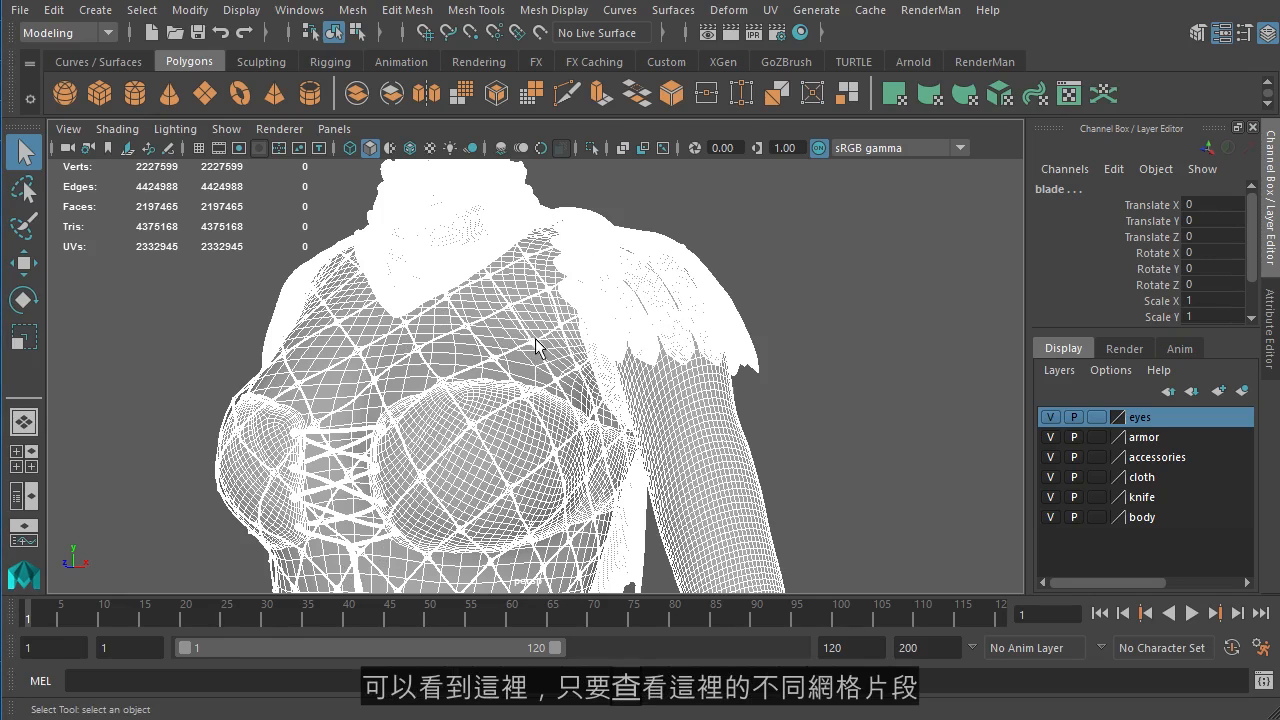
- In Maya, examine the wireframe of the character's chest, scarf and shoulder armor to compare face density across the mesh pieces
scroll(545, 338, "up", 3)
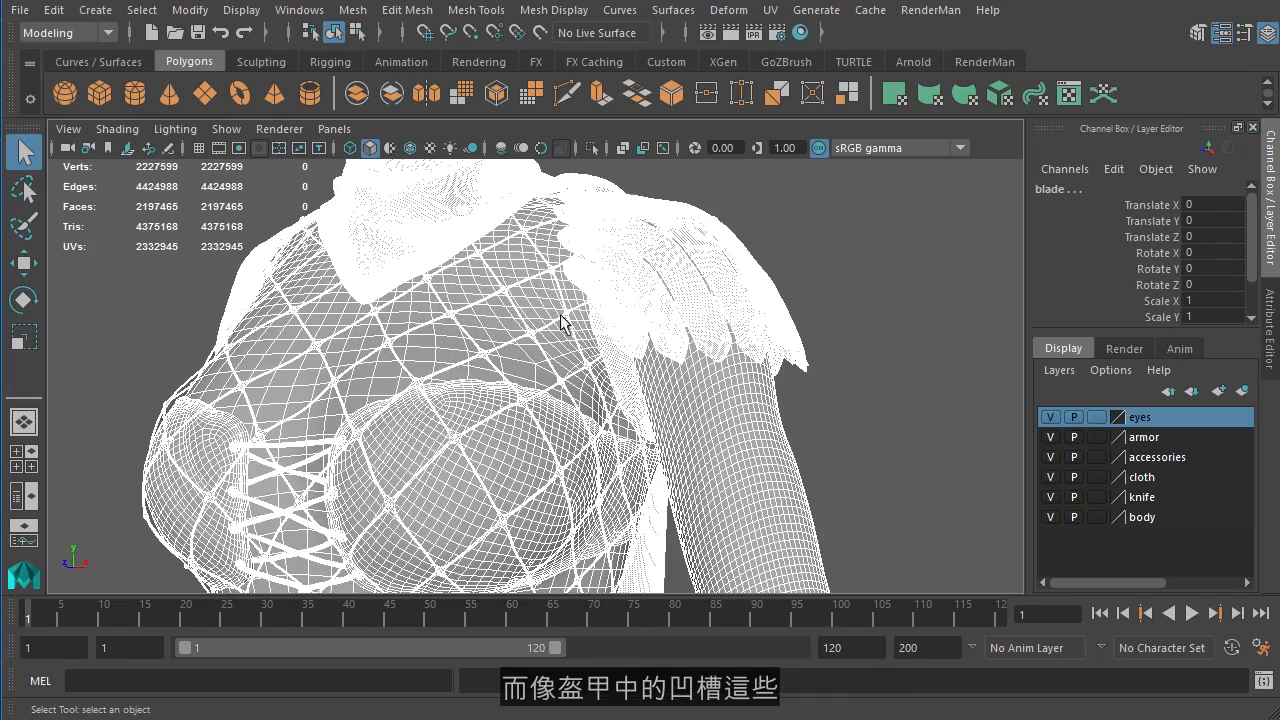
scroll(600, 300, "up", 8)
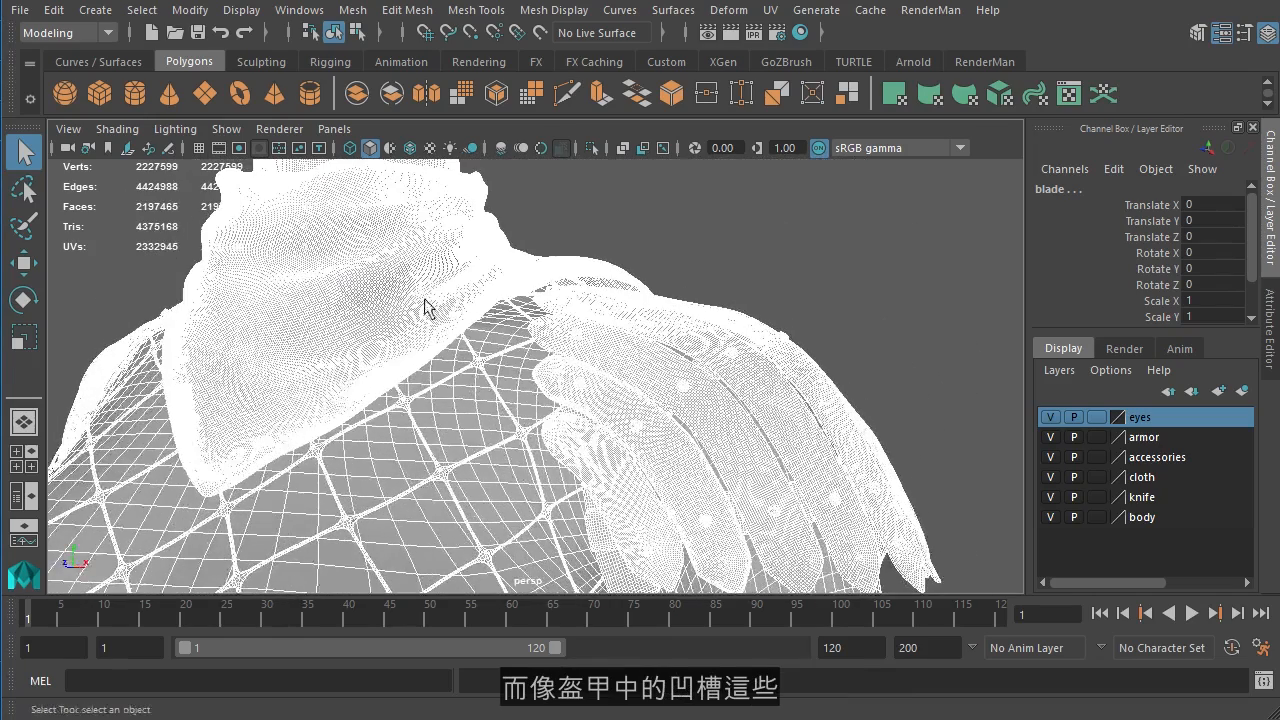
scroll(509, 366, "up", 8)
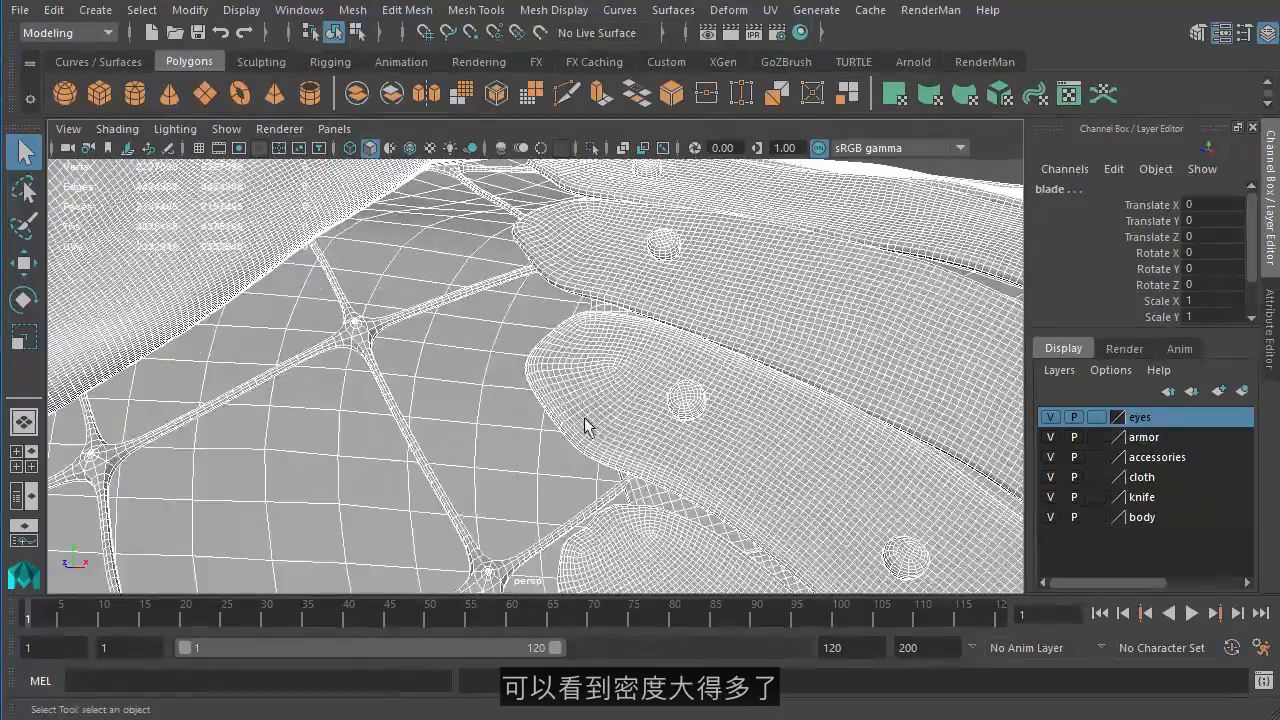
scroll(585, 425, "up", 6)
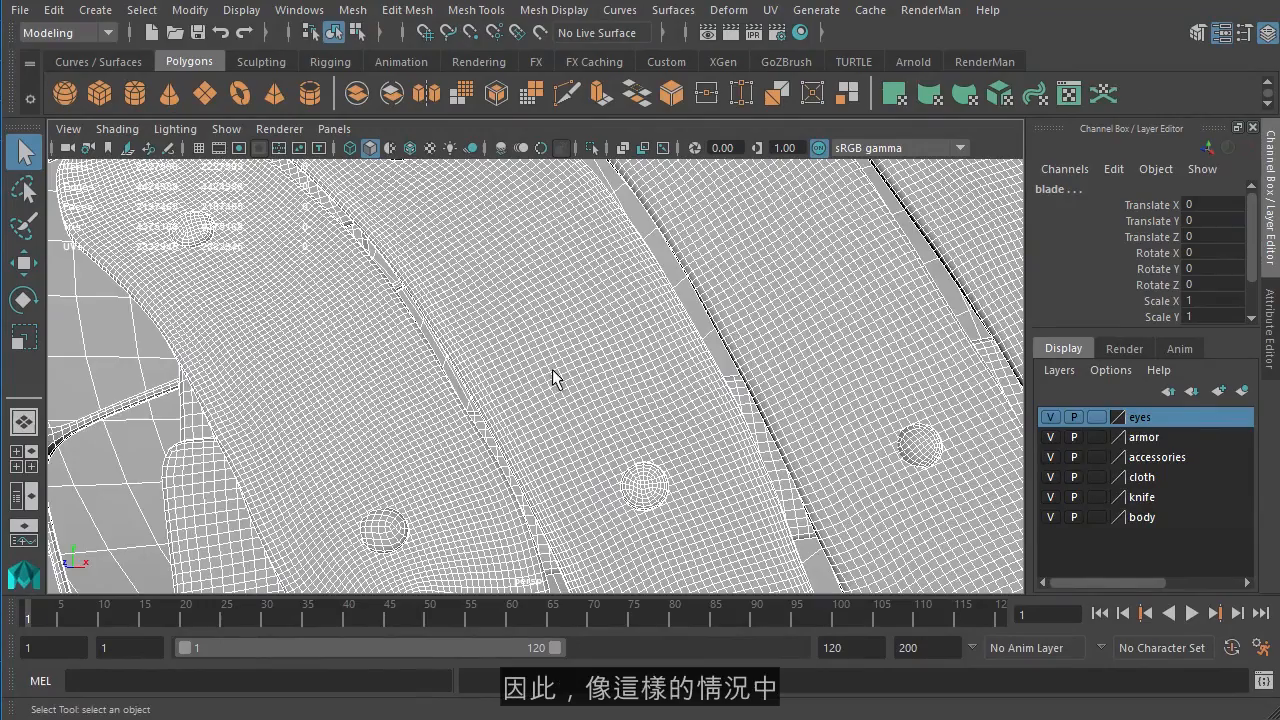
scroll(608, 383, "down", 10)
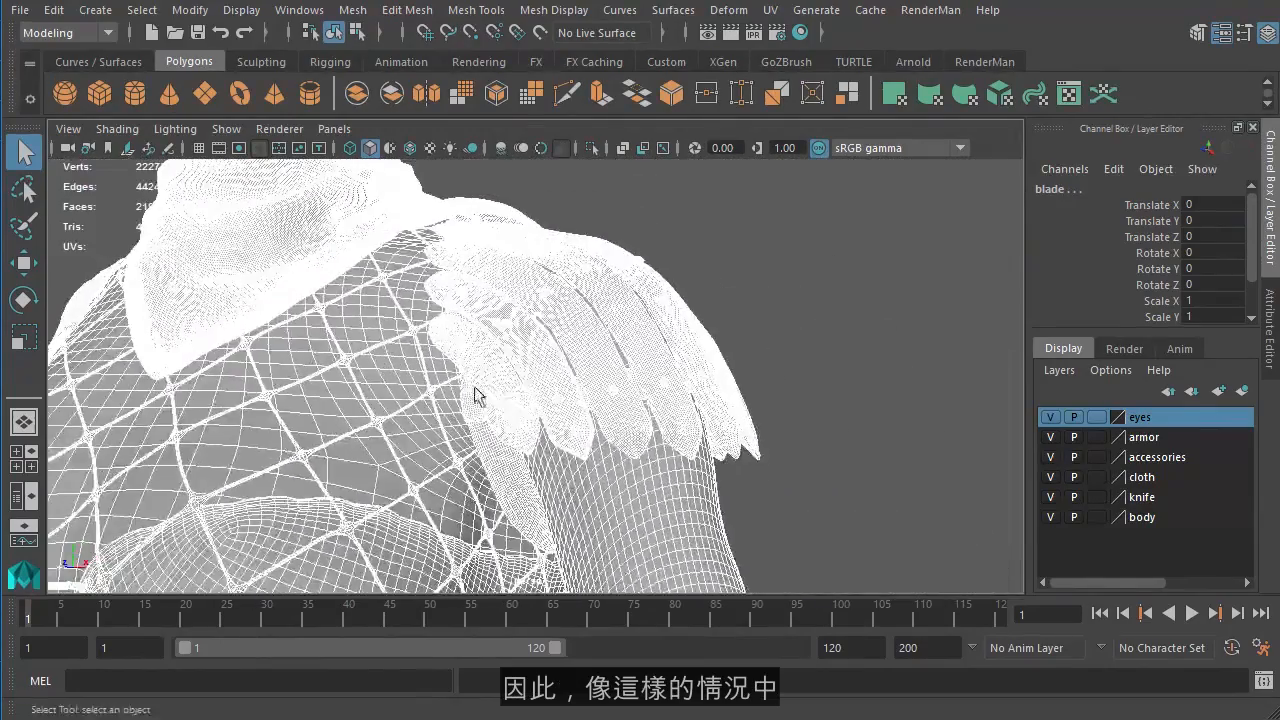
scroll(475, 395, "down", 5)
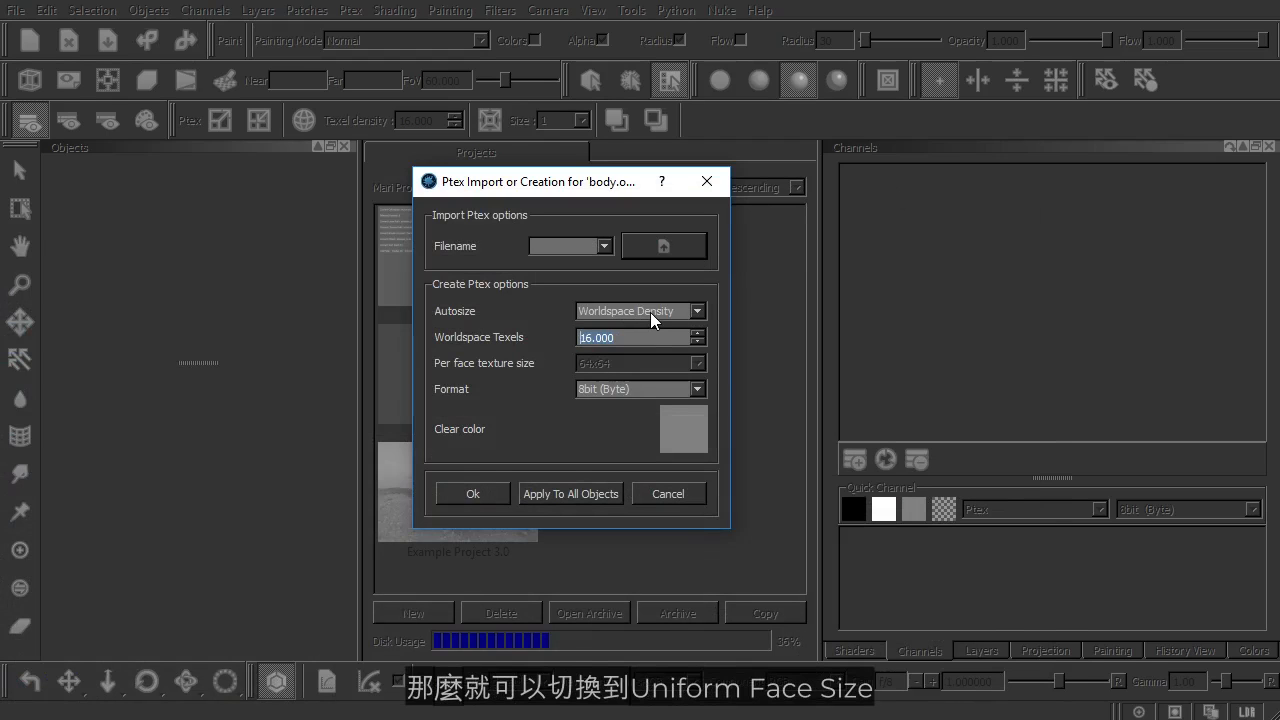
- Switch the Ptex autosize option to Uniform Face Size and choose the 8bit (Byte) format
left_click(650, 312)
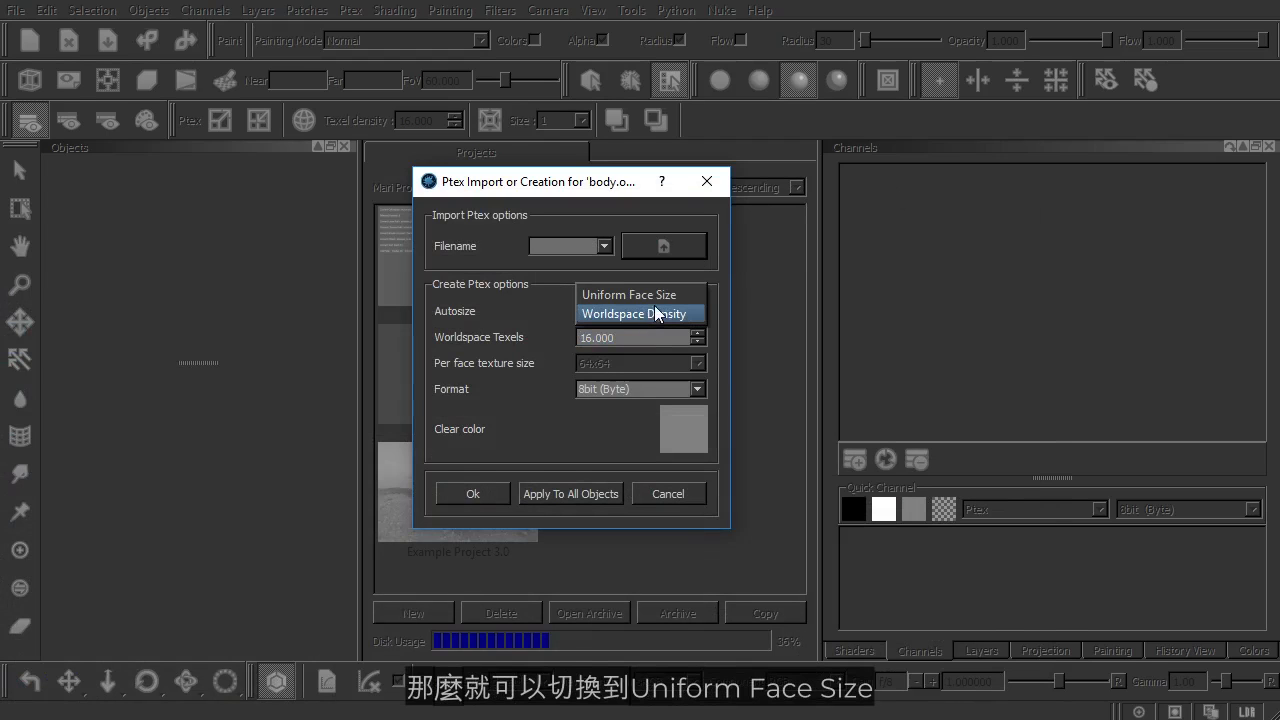
left_click(656, 295)
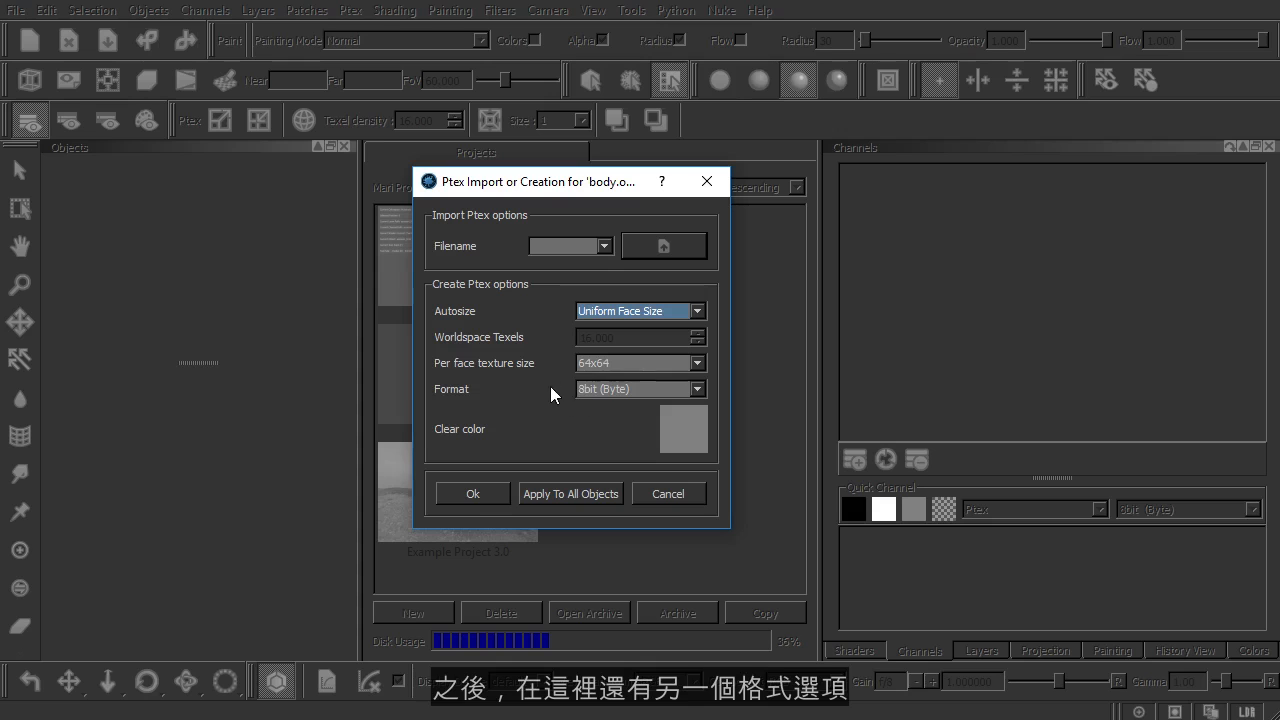
left_click(622, 390)
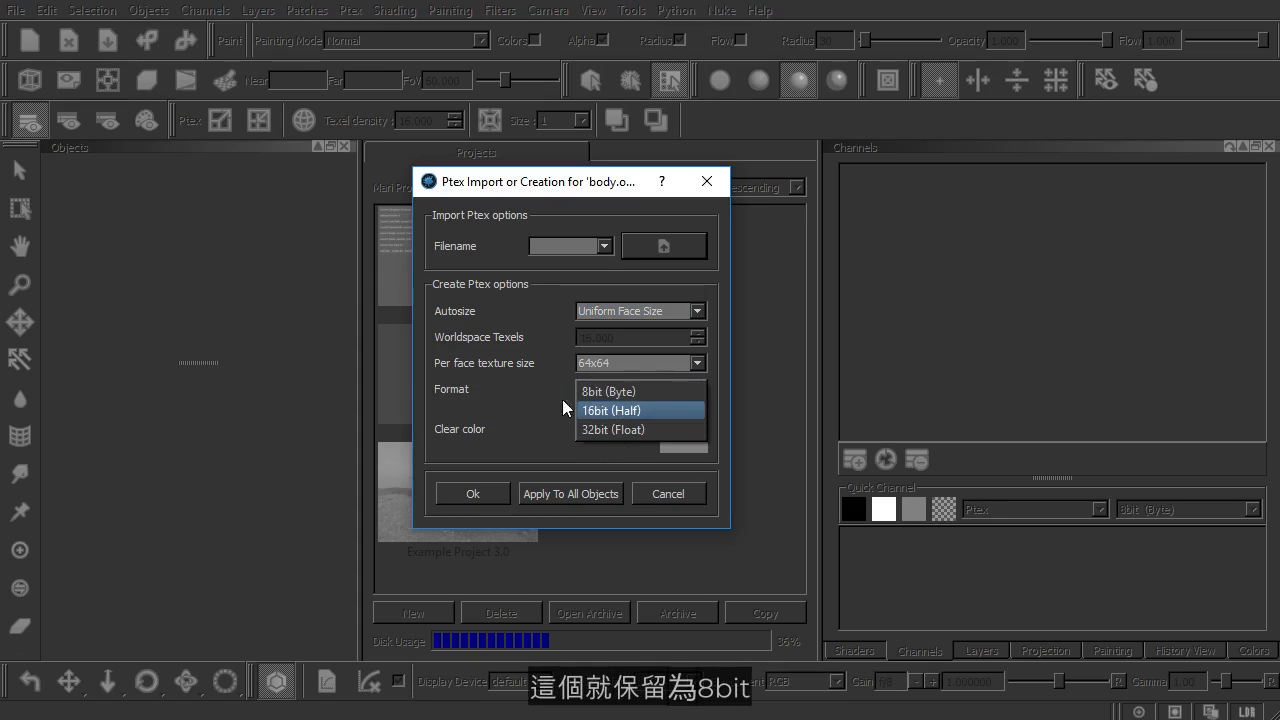
left_click(604, 391)
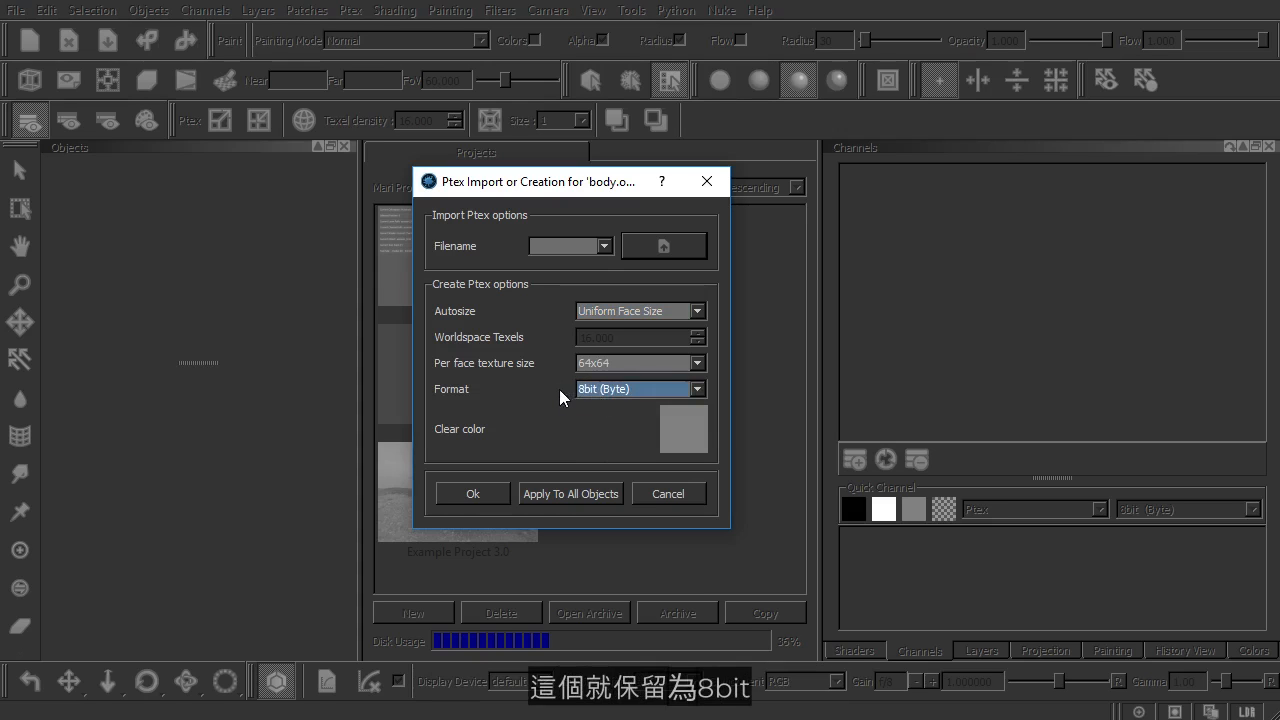
- Set the autosize to Worldspace Density and create the Ptex for the body with 16 worldspace texels
left_click(591, 313)
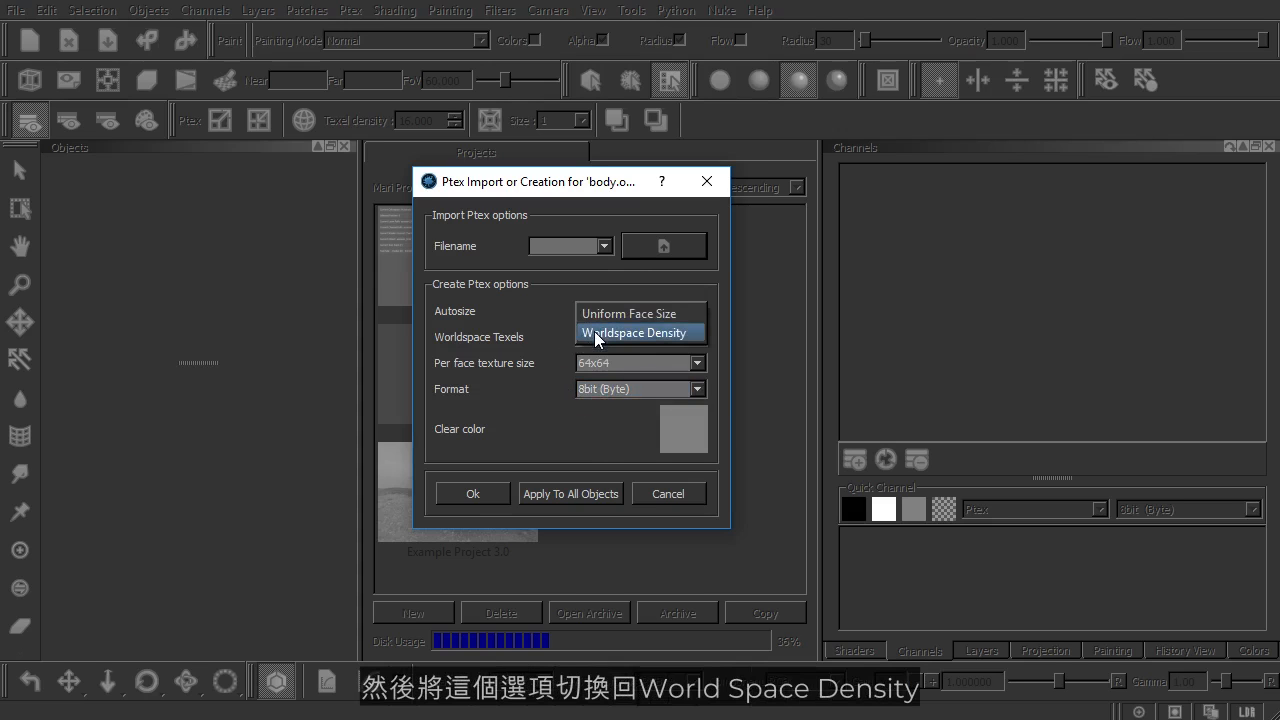
left_click(594, 332)
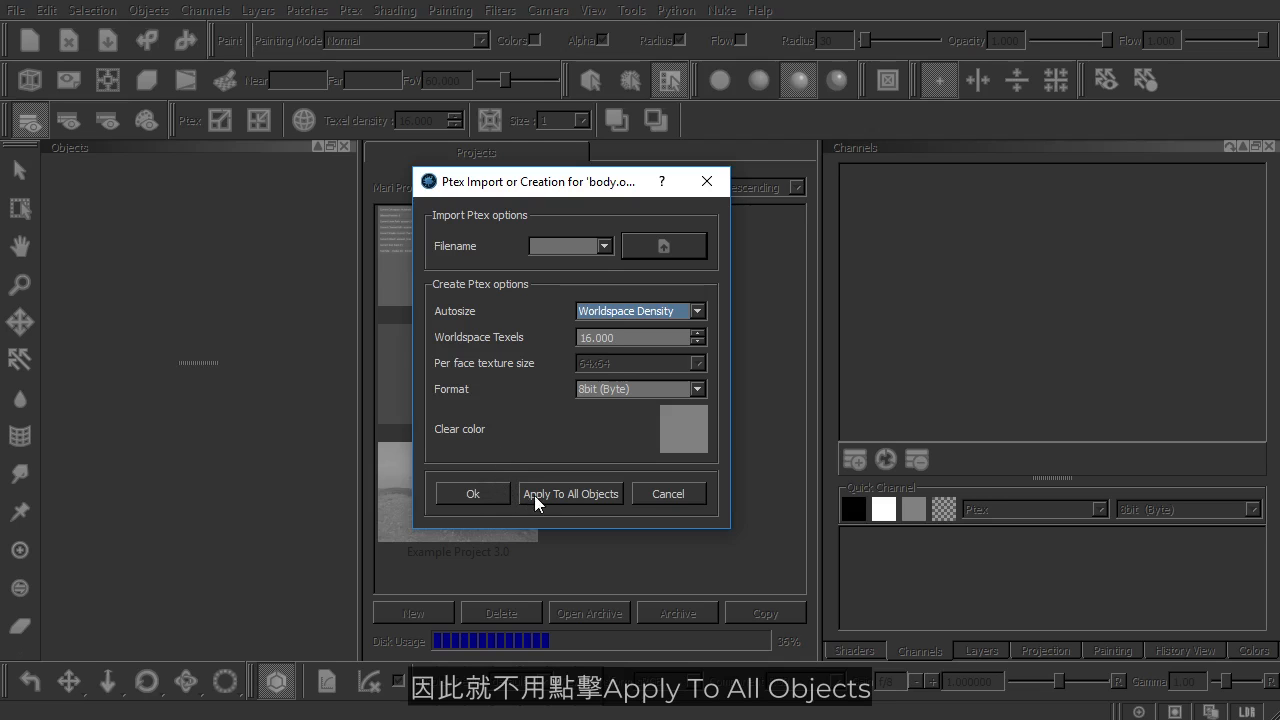
left_click(466, 494)
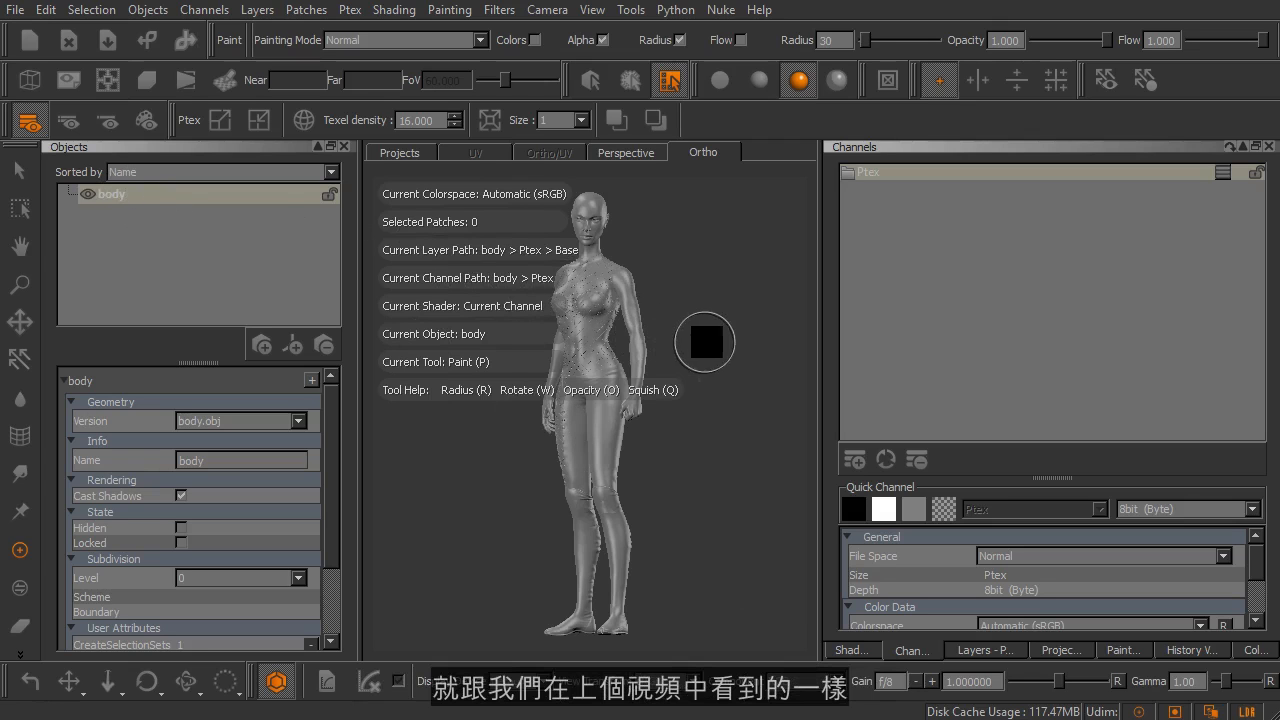
- Turn the body slightly to its side and close the Objects palette to enlarge the canvas
mouse_move(700, 345)
middle_mouse_down()
mouse_move(691, 360)
mouse_move(686, 351)
middle_mouse_up()
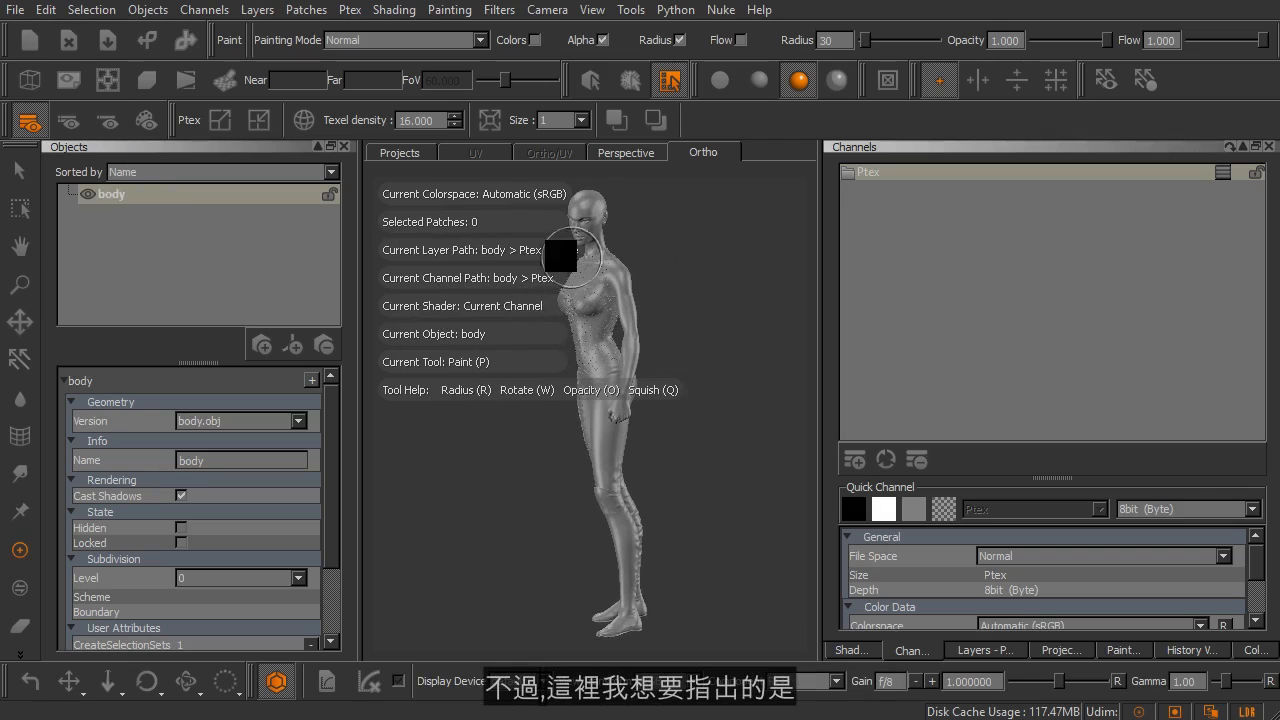
left_click(339, 145)
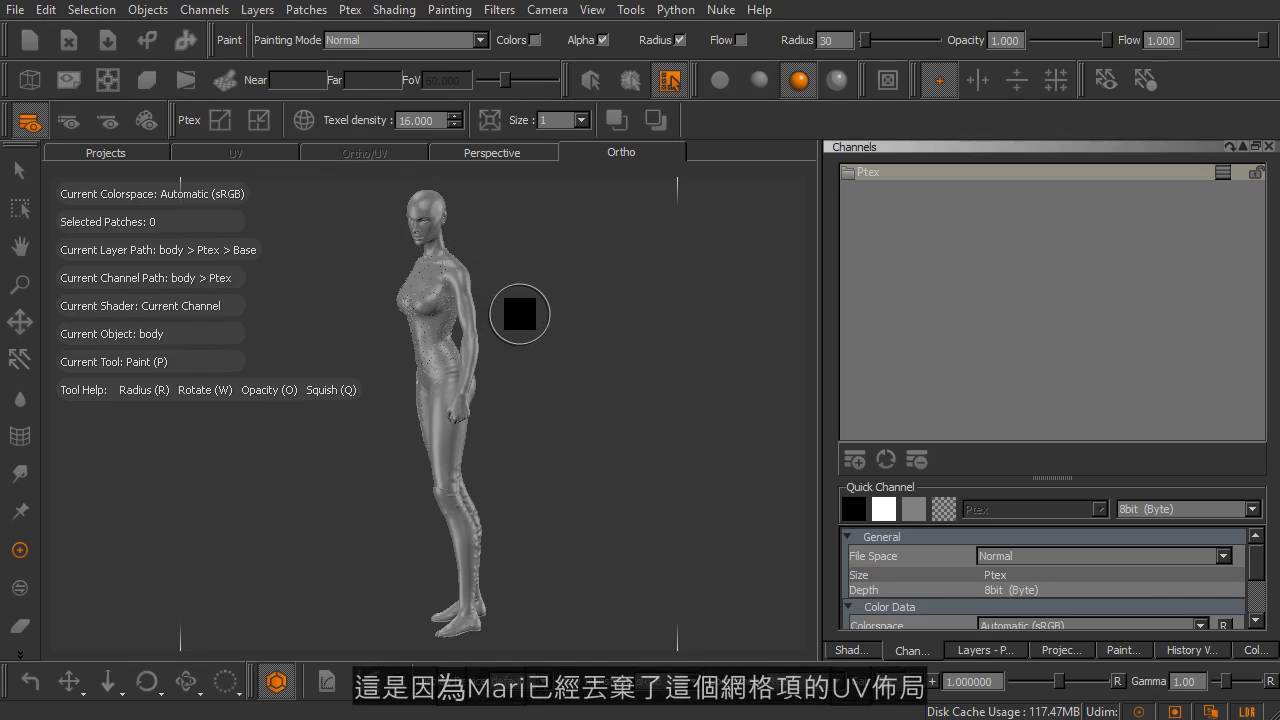
- Examine the body's torso and head up close and review the sizes offered for the Ptex face resolution
middle_click_drag(474, 339, 496, 382, "alt")
mouse_move(480, 322)
right_mouse_down("alt")
mouse_move(531, 366)
mouse_move(577, 374)
right_mouse_up("alt")
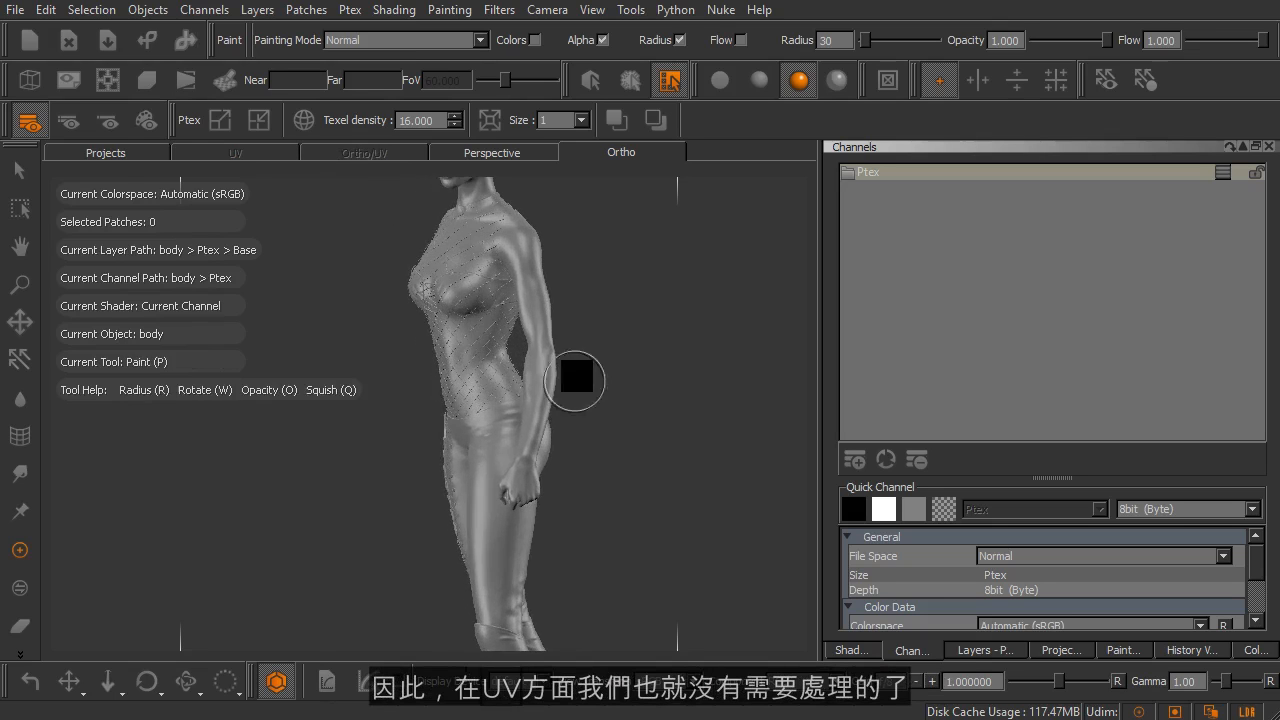
middle_click_drag(583, 303, 514, 385, "alt")
right_click_drag(461, 306, 529, 378, "alt")
mouse_move(496, 399)
left_mouse_down("alt")
mouse_move(577, 380)
mouse_move(491, 386)
mouse_move(480, 334)
left_mouse_up("alt")
mouse_move(480, 334)
middle_mouse_down("alt")
mouse_move(489, 387)
mouse_move(497, 366)
middle_mouse_up("alt")
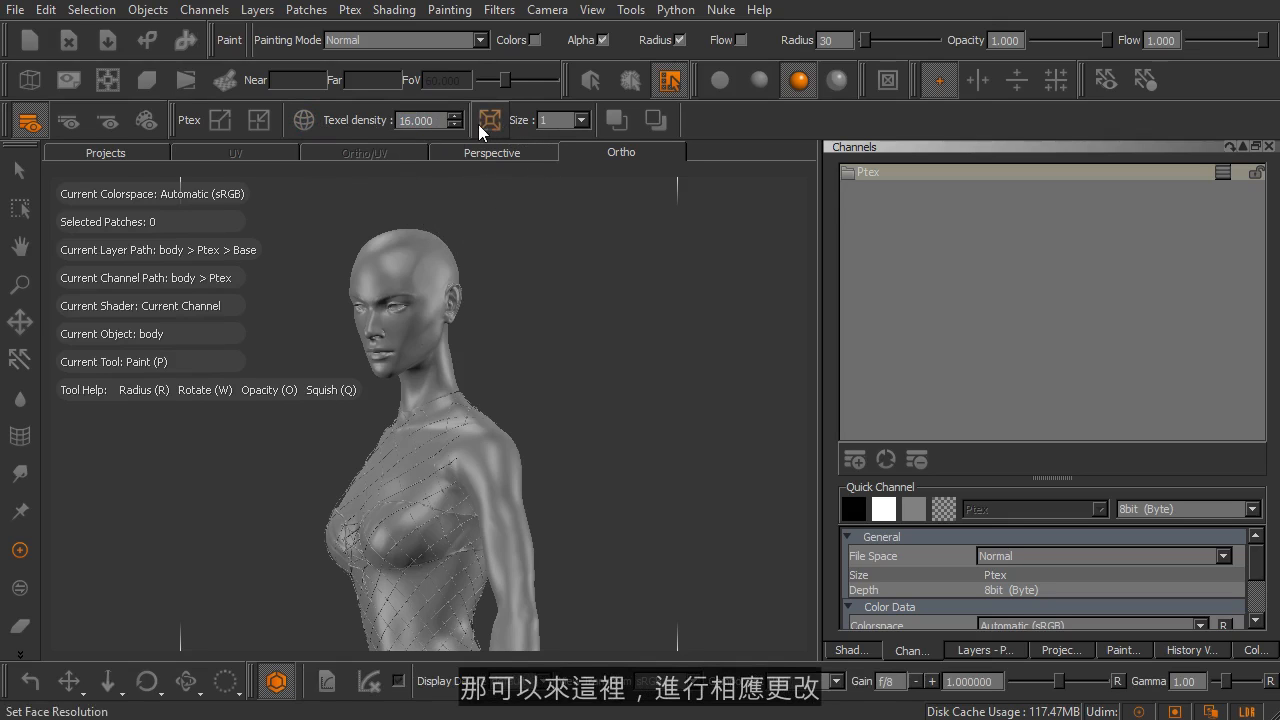
left_click(561, 121)
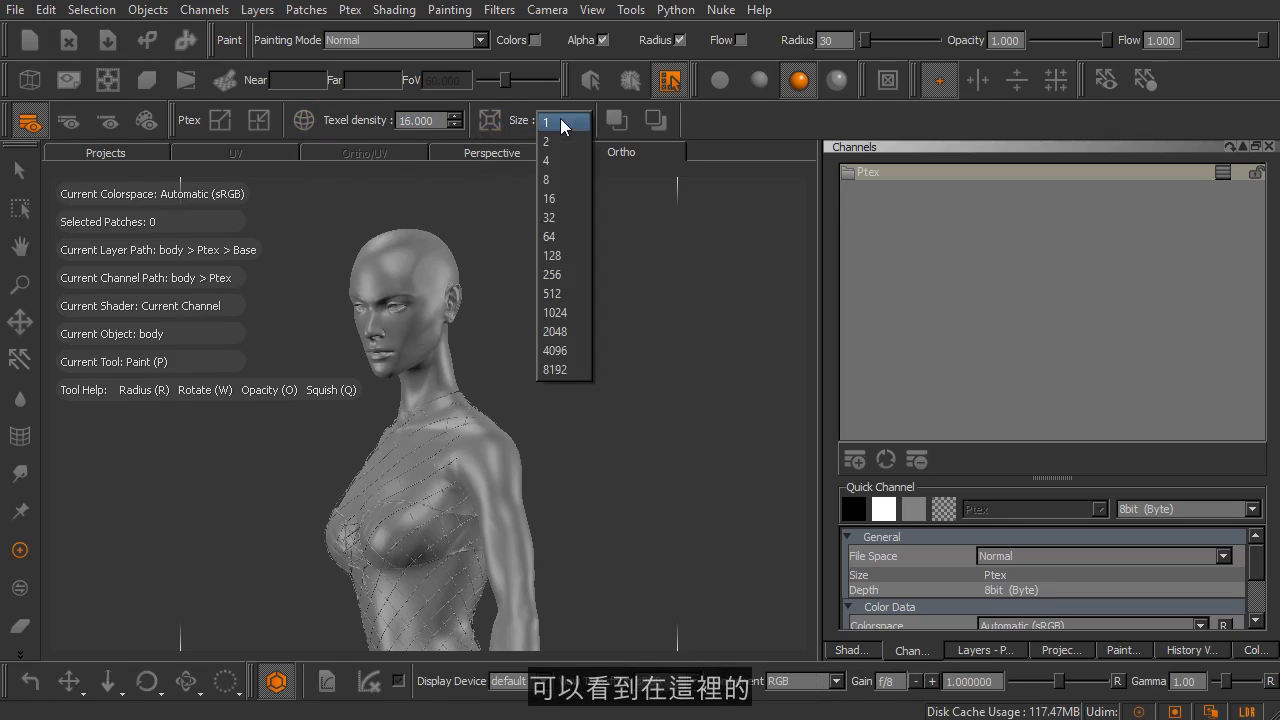
left_click(511, 121)
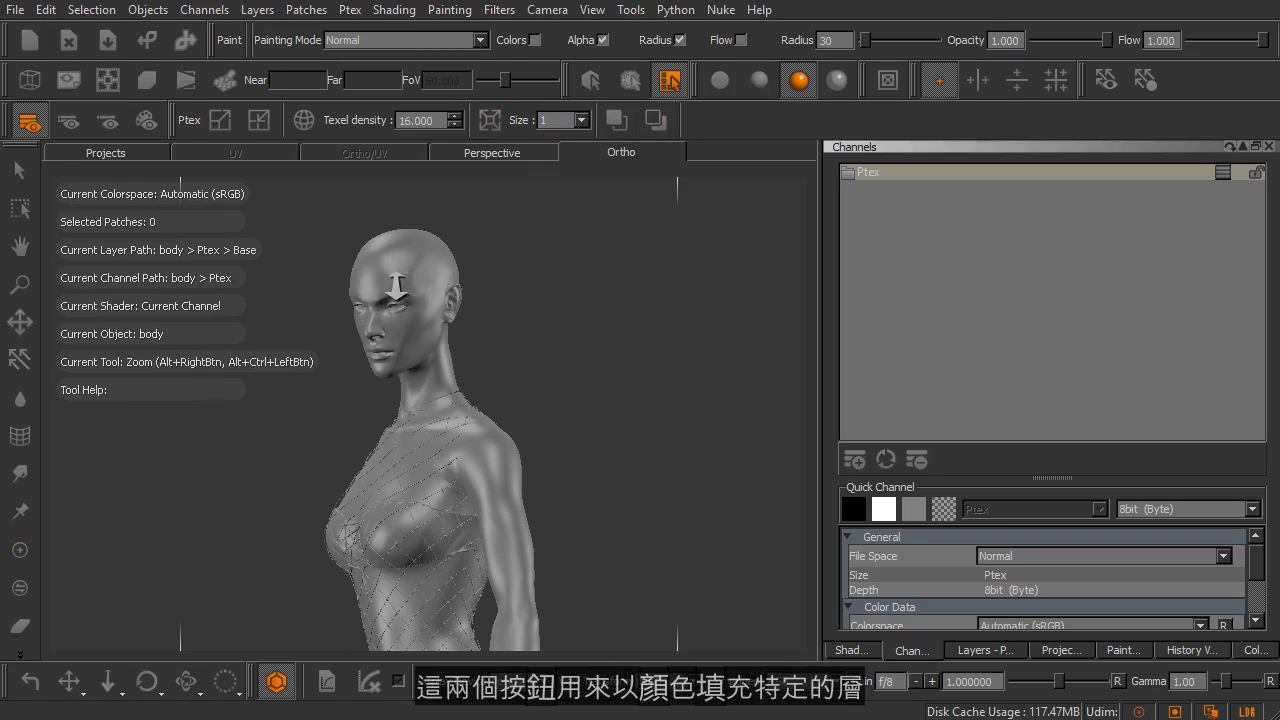
- Inspect the model's face, neck and upper body up close and from a more frontal angle
left_click_drag(410, 288, 421, 308, "alt")
right_click_drag(351, 280, 384, 290, "alt")
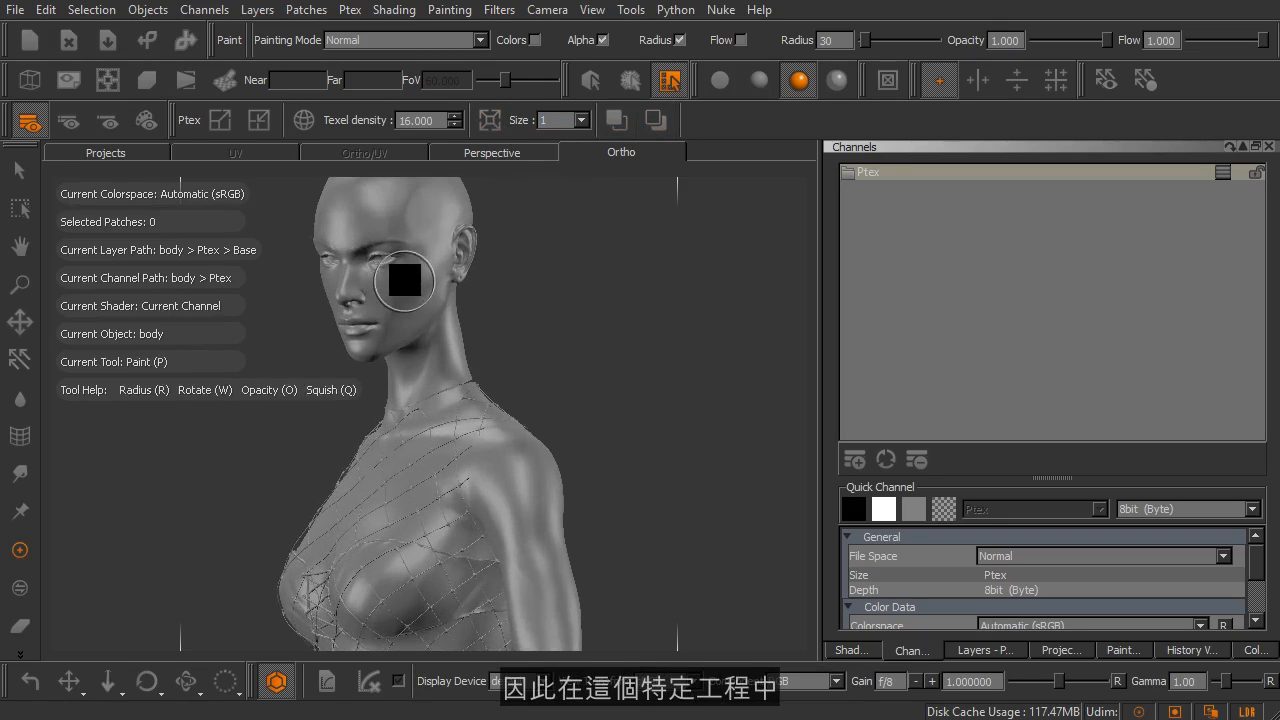
middle_click_drag(412, 286, 440, 330, "alt")
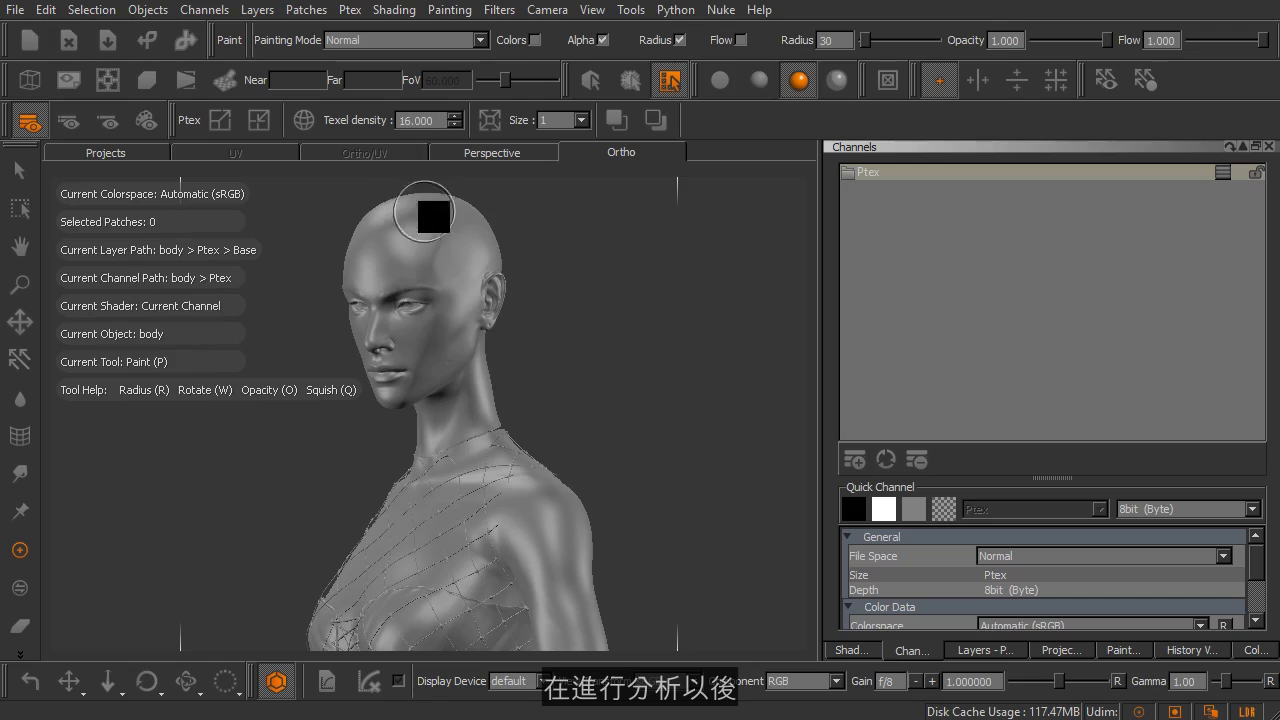
right_click_drag(386, 286, 415, 307, "alt")
middle_click_drag(416, 303, 432, 386, "alt")
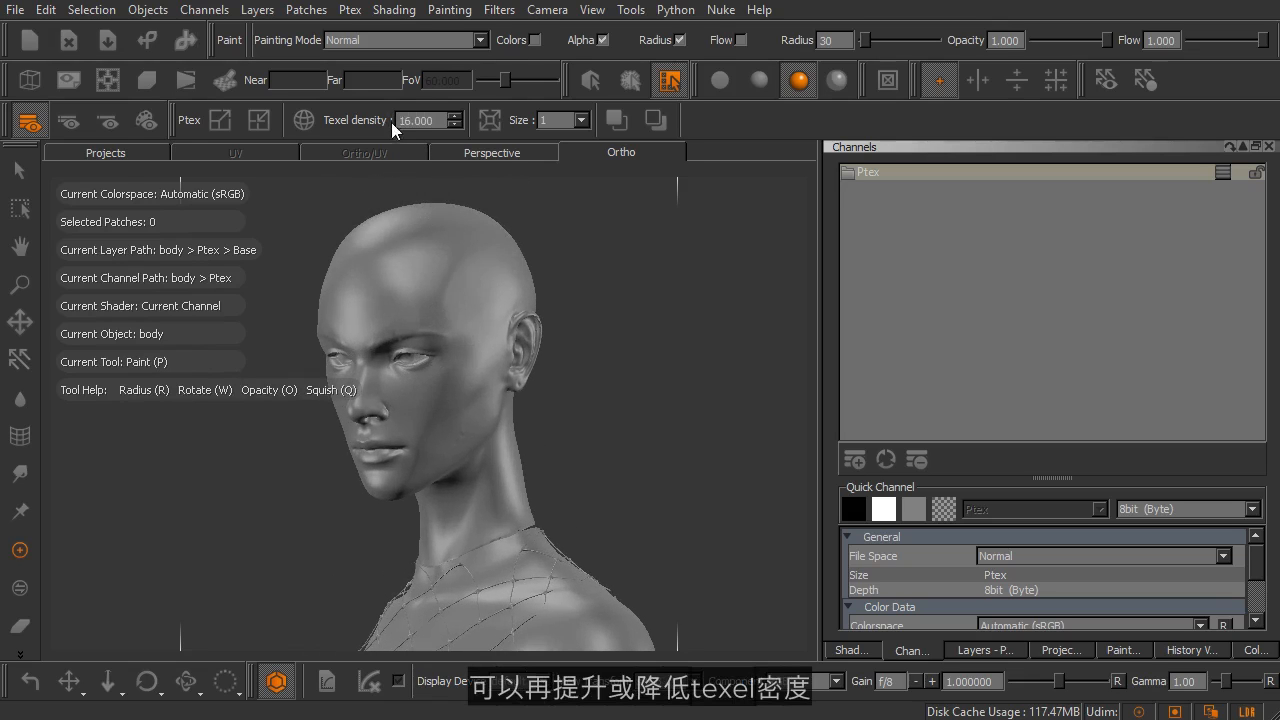
mouse_move(480, 333)
left_mouse_down("alt")
mouse_move(410, 349)
mouse_move(560, 349)
left_mouse_up("alt")
key("p")
right_click_drag(560, 363, 540, 428, "alt")
mouse_move(466, 529)
middle_mouse_down("alt")
mouse_move(486, 449)
mouse_move(447, 386)
middle_mouse_up("alt")
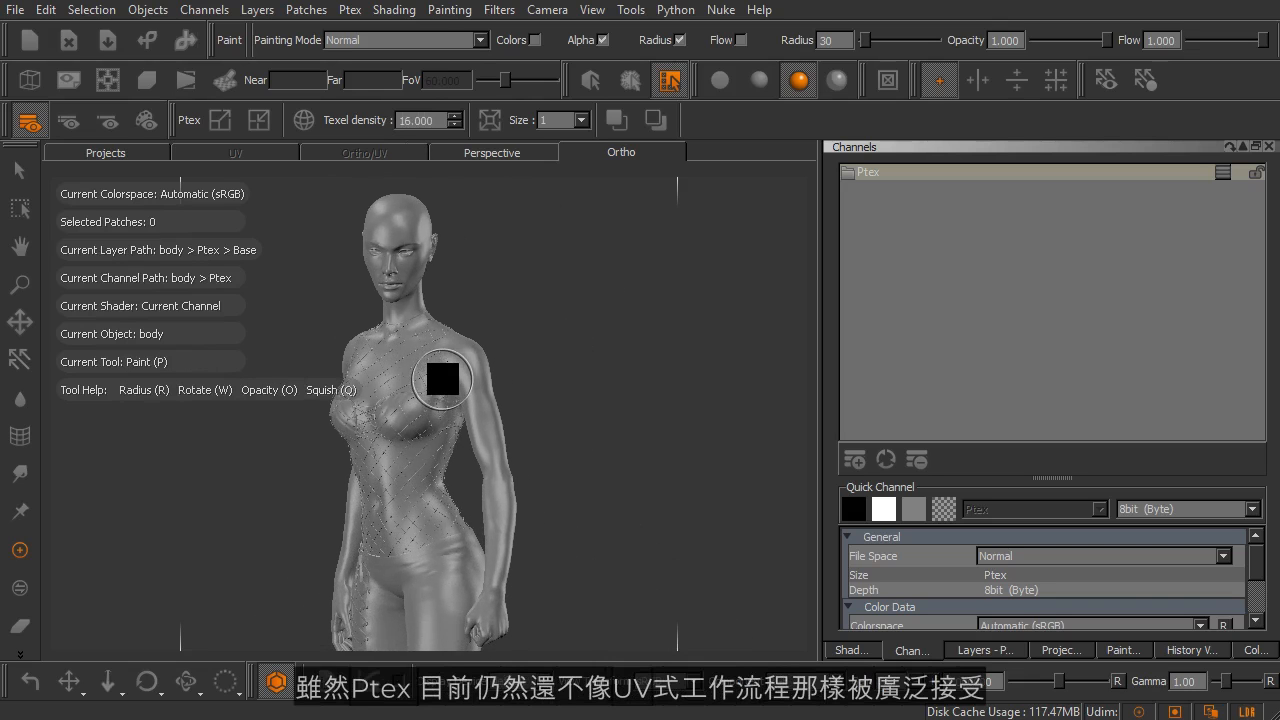